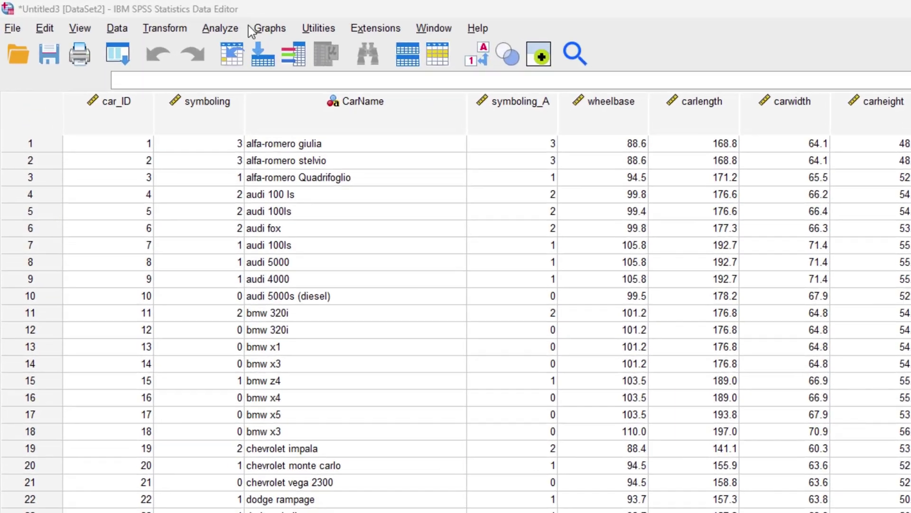
Step: Build a Simple Scatter chart in Chart Builder with carwidth on X and carheight on Y
{"action": "left_click", "coordinate": [165, 17]}
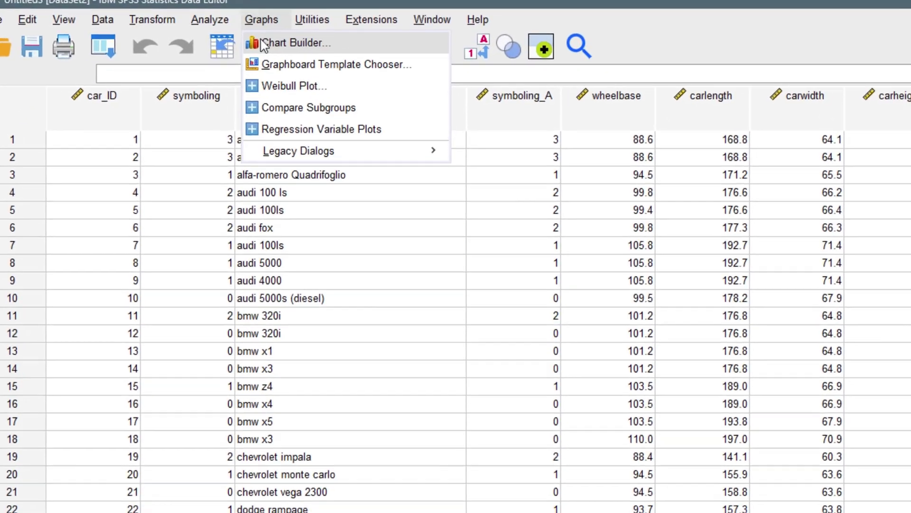
{"action": "left_click", "coordinate": [313, 53]}
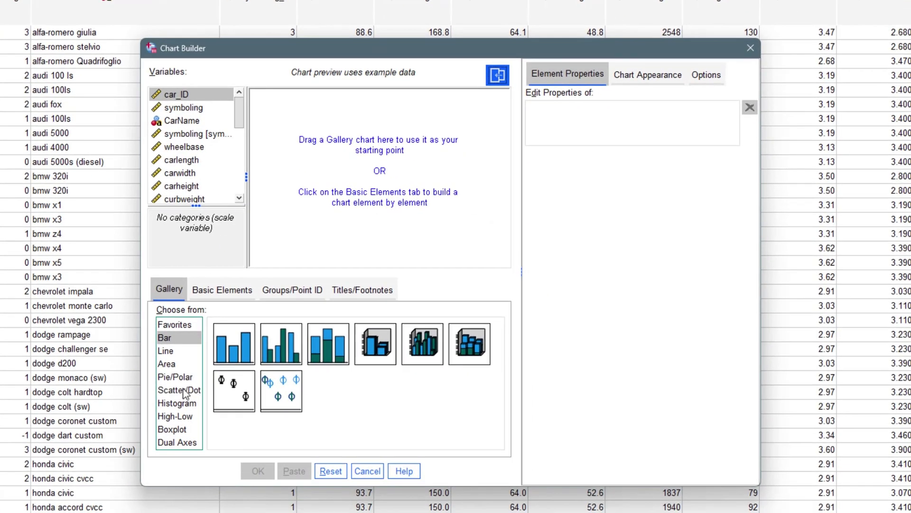
{"action": "left_click", "coordinate": [195, 390]}
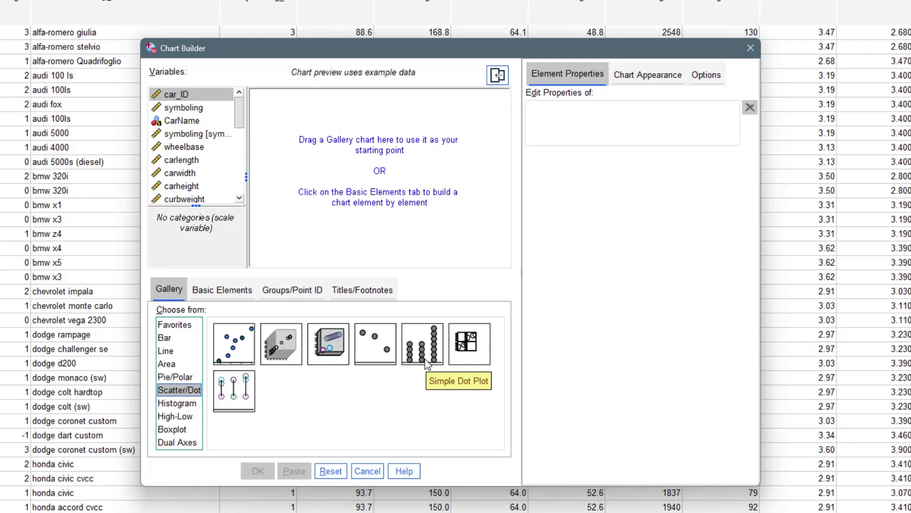
{"action": "left_click", "coordinate": [230, 340]}
{"action": "double_click", "coordinate": [230, 340]}
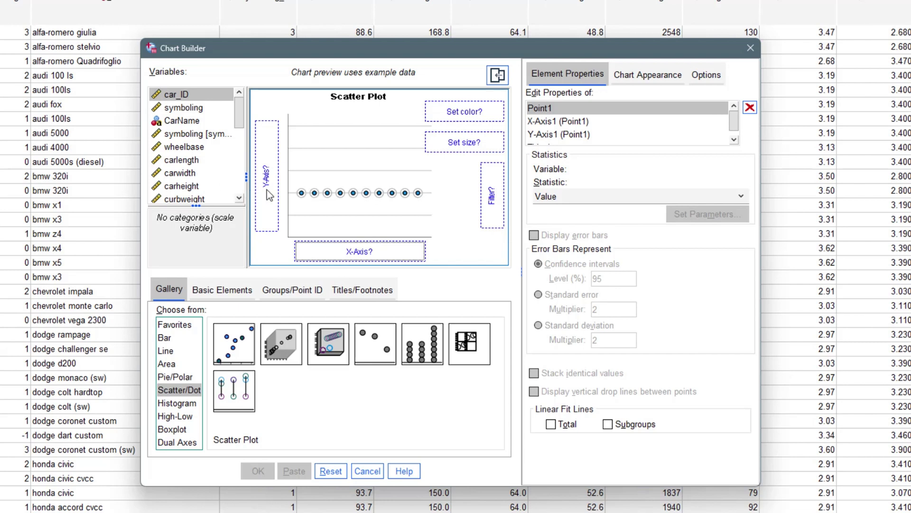
{"action": "left_click", "coordinate": [184, 178]}
{"action": "left_click_drag", "start_coordinate": [182, 178], "coordinate": [368, 251]}
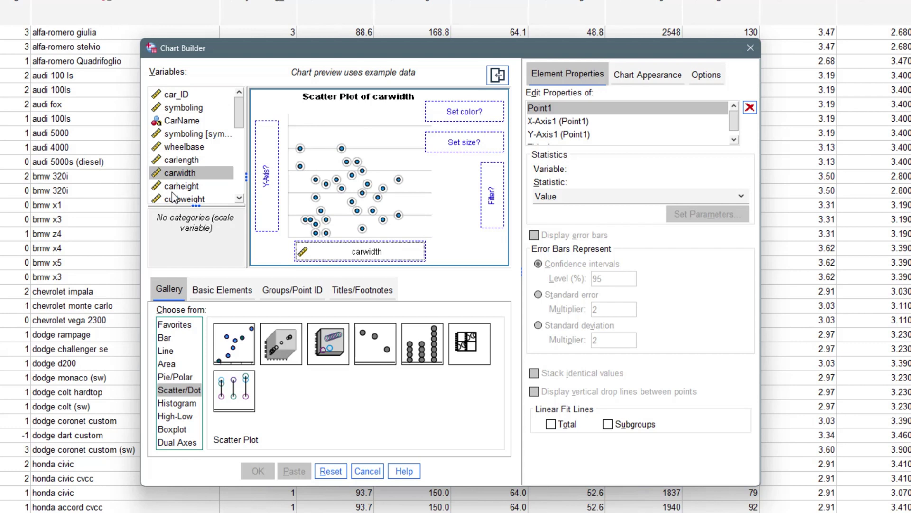
{"action": "left_click_drag", "start_coordinate": [176, 188], "coordinate": [265, 183]}
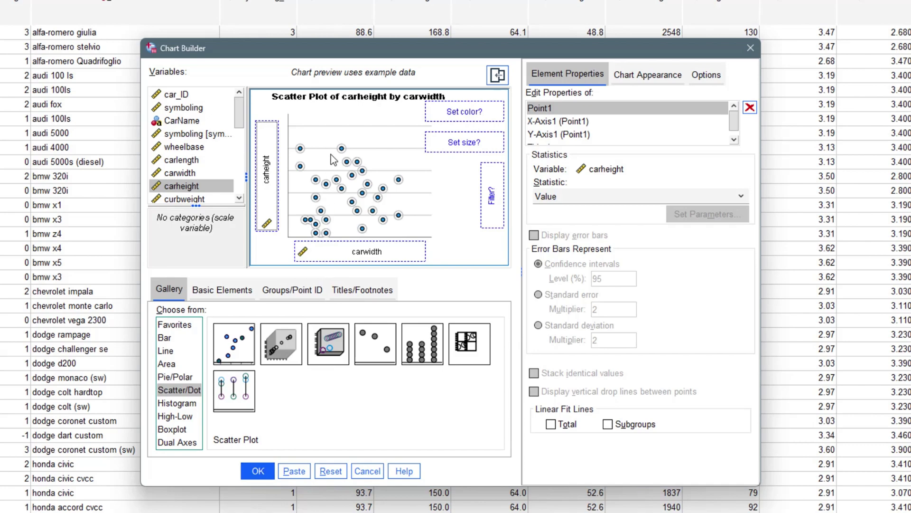
{"action": "left_click", "coordinate": [260, 471]}
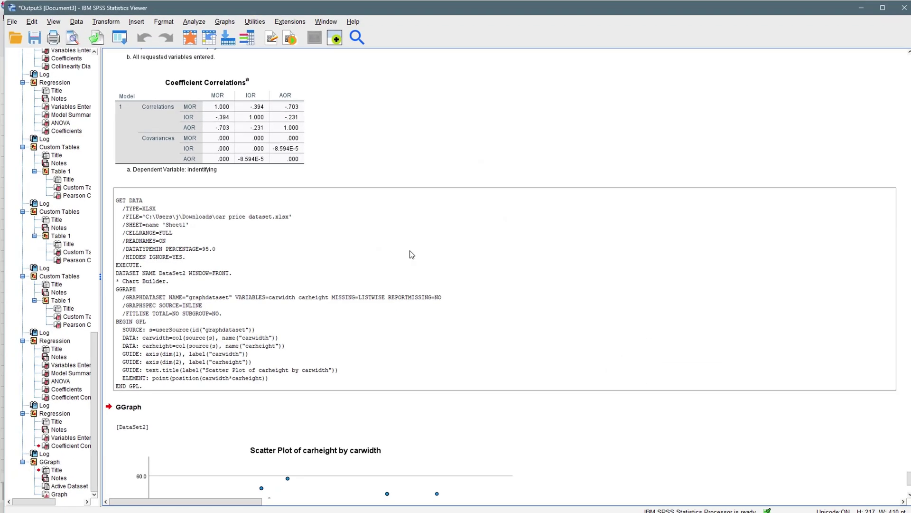
Step: Open the carheight-by-carwidth scatter plot in the Chart Editor
{"action": "scroll", "coordinate": [412, 255], "scroll_direction": "down", "scroll_amount": 5}
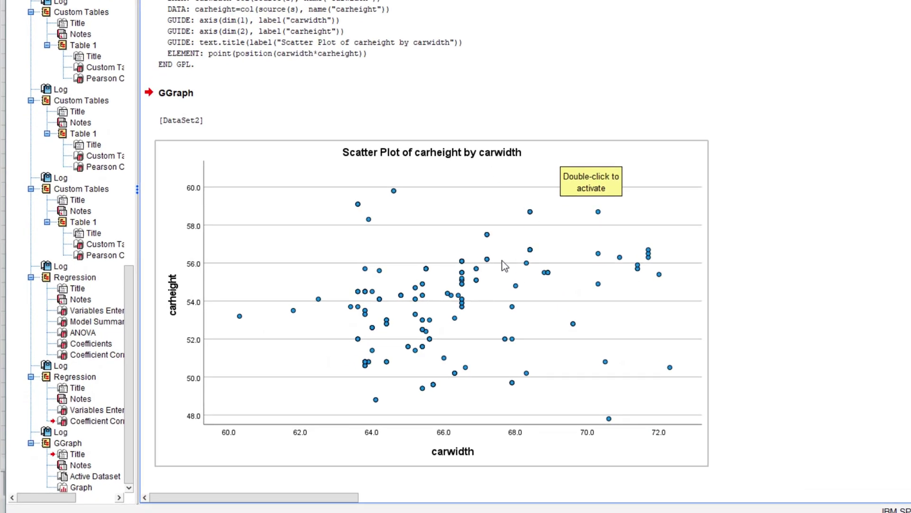
{"action": "double_click", "coordinate": [503, 260]}
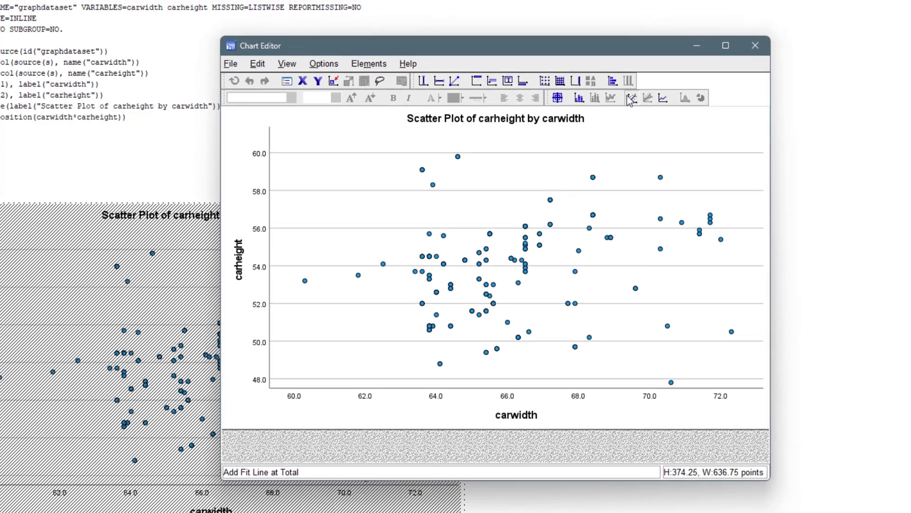
Step: Add a linear total fit line (y=32.76+0.32*x, R² 0.078) to the scatter plot
{"action": "left_click", "coordinate": [635, 95]}
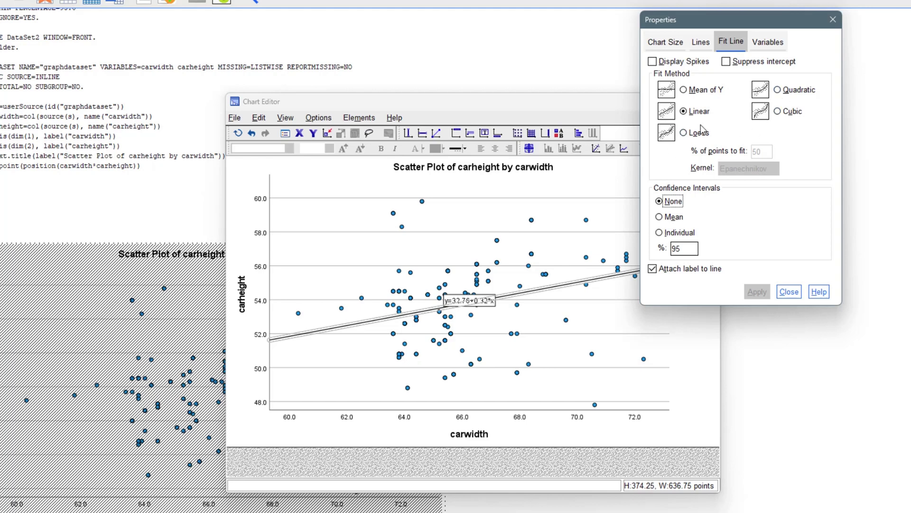
{"action": "key", "text": "Return"}
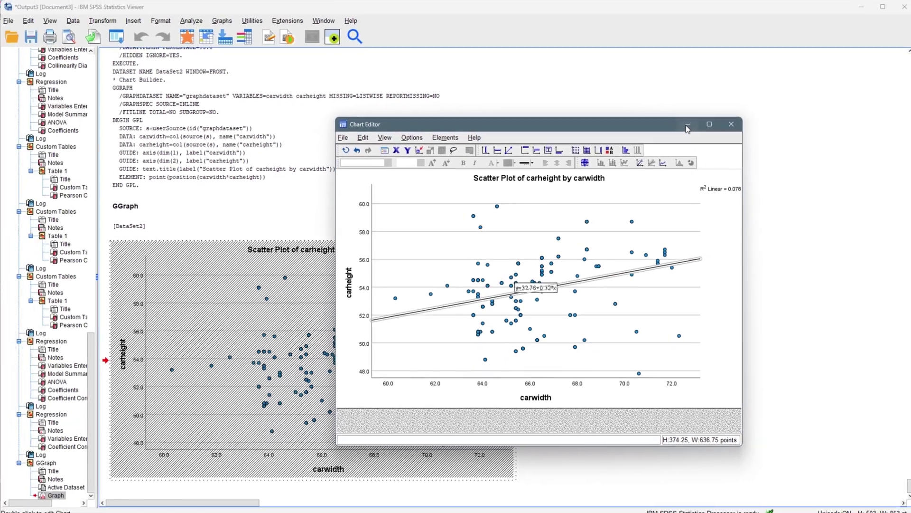
Step: Close the Chart Editor and bring the car dataset's Data Editor window forward
{"action": "left_click", "coordinate": [708, 102]}
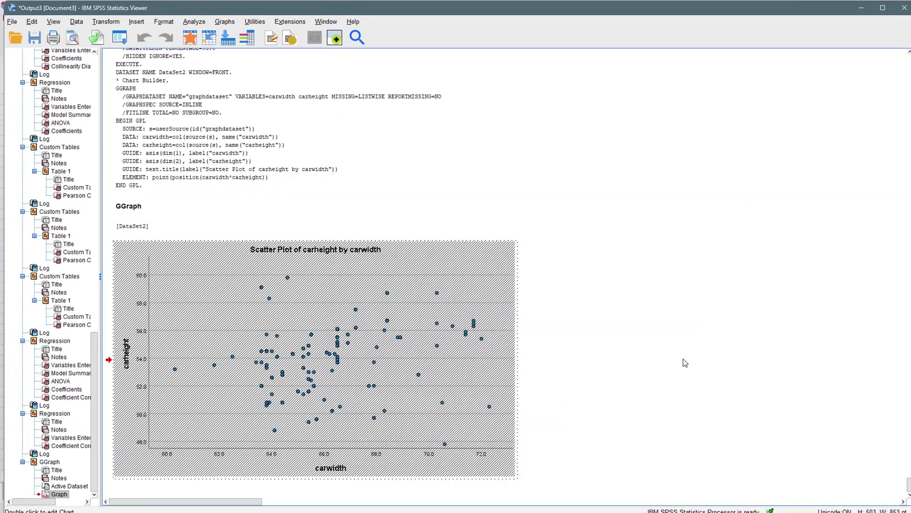
{"action": "mouse_move", "coordinate": [654, 501]}
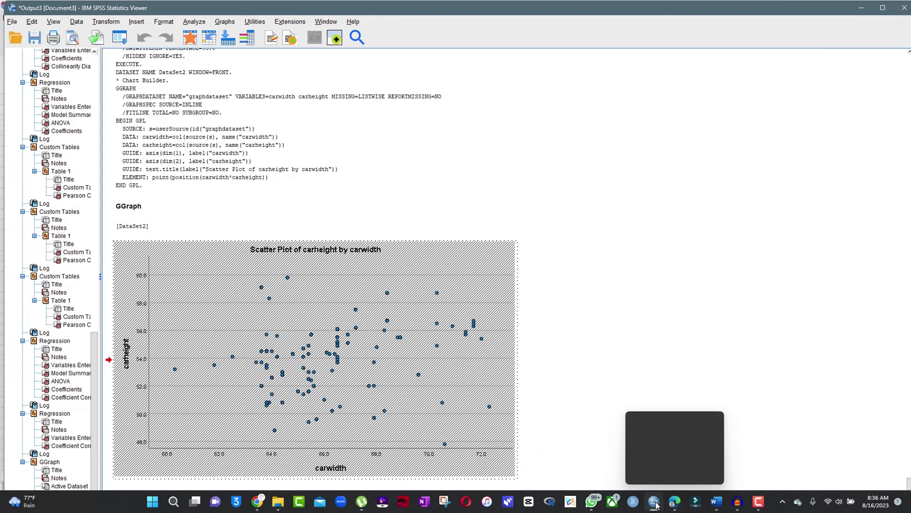
{"action": "left_click", "coordinate": [781, 461]}
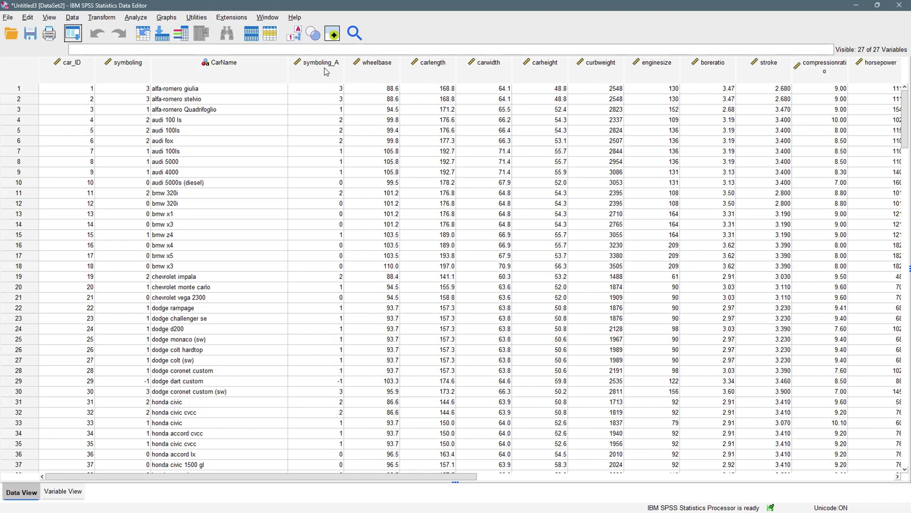
{"action": "mouse_move", "coordinate": [327, 81]}
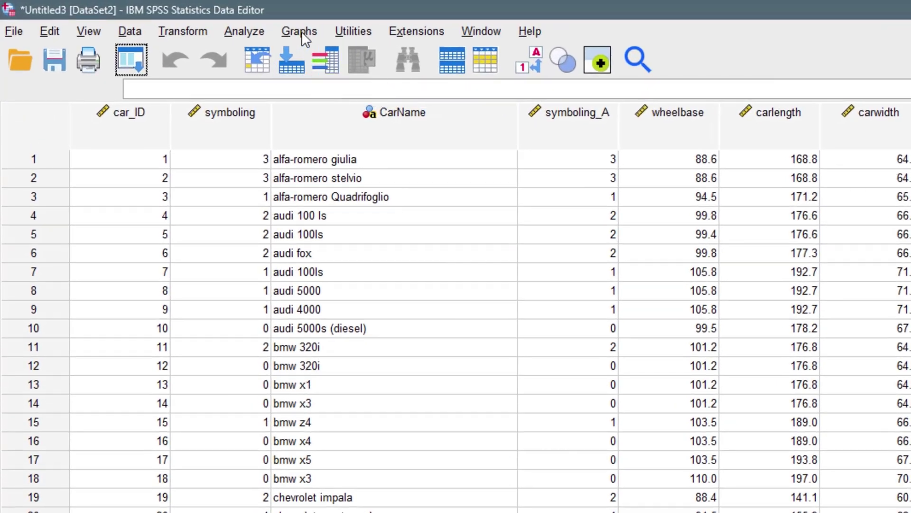
Step: Start a new Chart Builder chart using the Scatterplot Matrix type
{"action": "left_click", "coordinate": [301, 32]}
{"action": "left_click", "coordinate": [337, 54]}
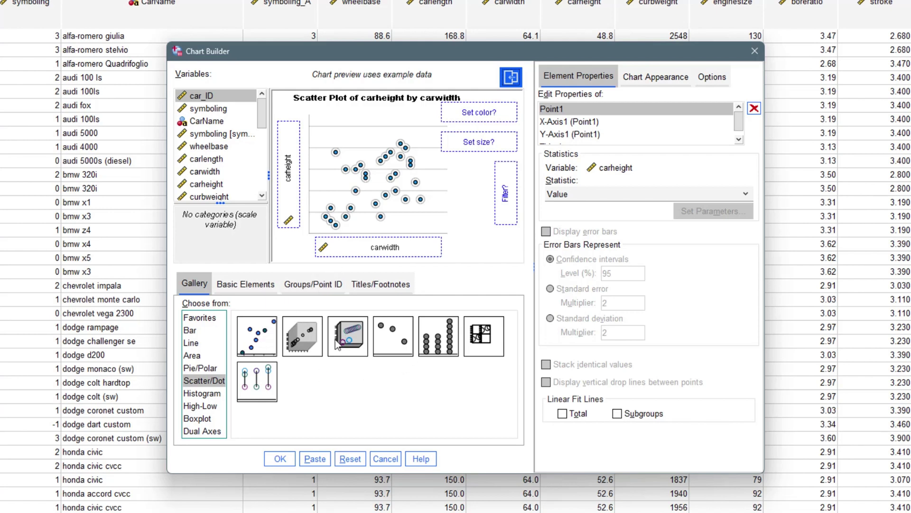
{"action": "left_click", "coordinate": [480, 336]}
{"action": "double_click", "coordinate": [480, 336]}
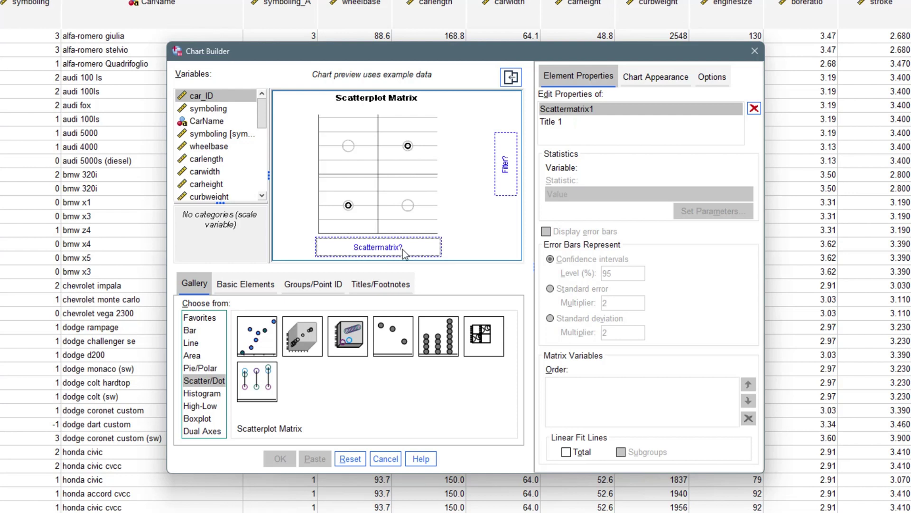
{"action": "left_click_drag", "start_coordinate": [264, 121], "coordinate": [264, 124]}
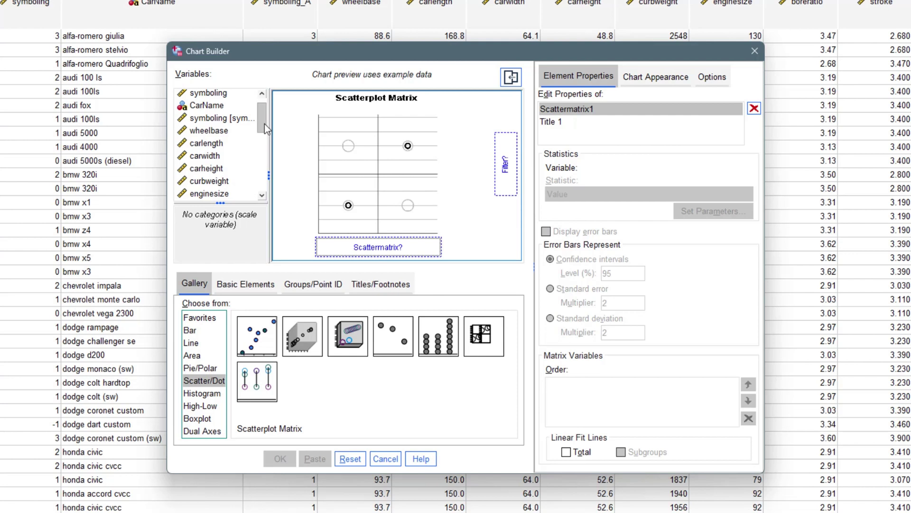
Step: Put wheelbase, carlength, carwidth, carheight, curbweight and enginesize into the Scattermatrix zone
{"action": "left_click", "coordinate": [203, 134]}
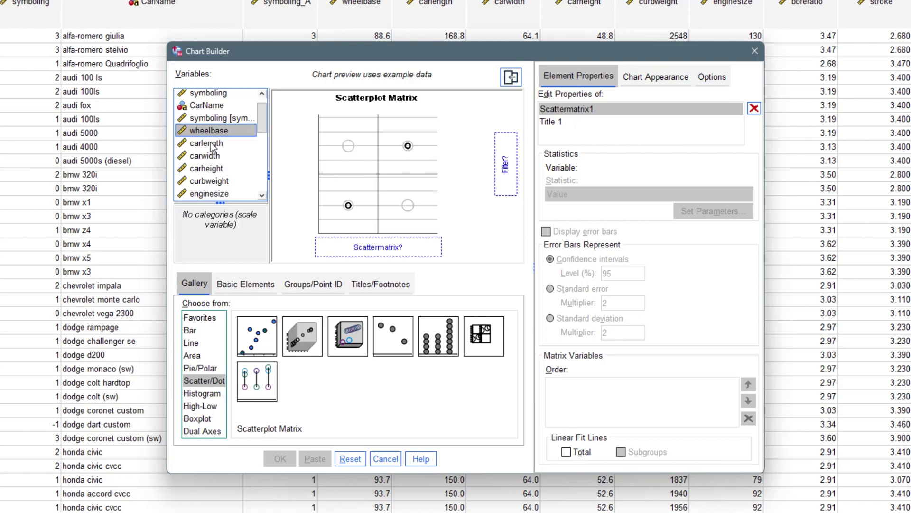
{"action": "left_click", "coordinate": [209, 143], "text": "ctrl"}
{"action": "left_click", "coordinate": [228, 155], "text": "ctrl"}
{"action": "left_click", "coordinate": [233, 170], "text": "ctrl"}
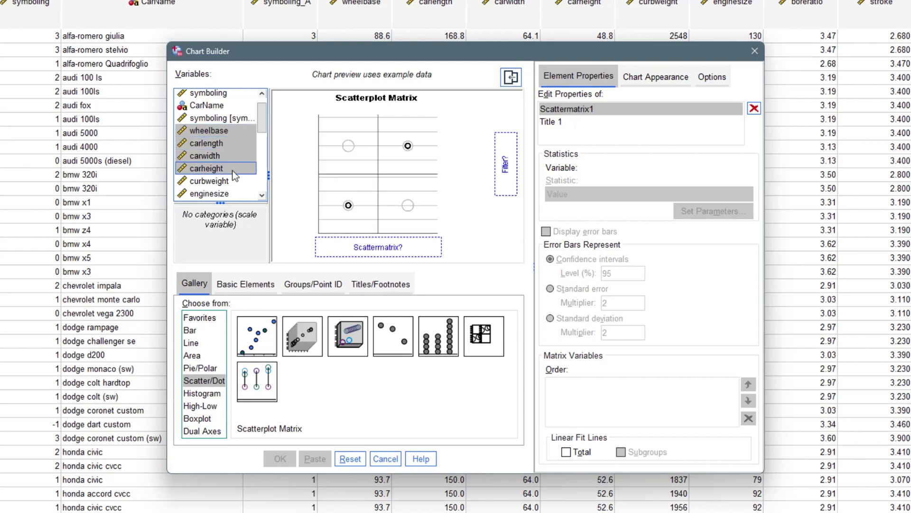
{"action": "left_click", "coordinate": [237, 182], "text": "ctrl"}
{"action": "left_click", "coordinate": [244, 192], "text": "ctrl"}
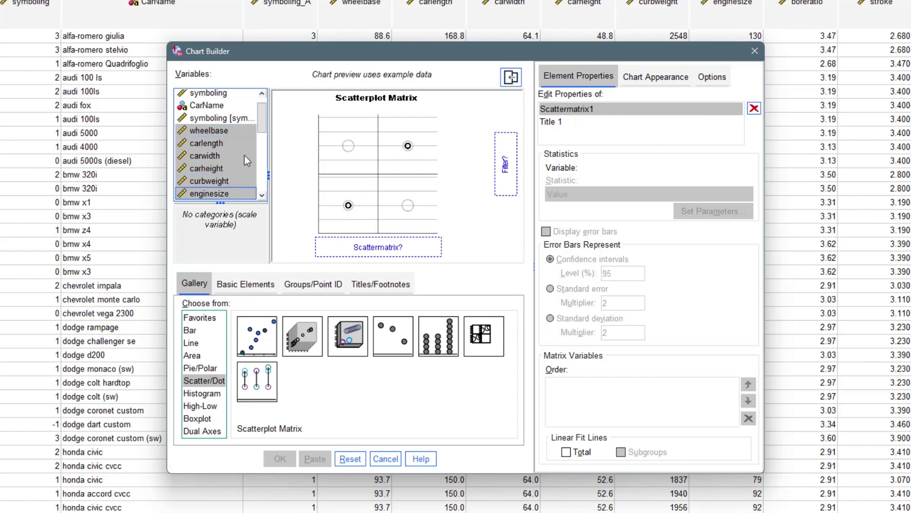
{"action": "left_click_drag", "start_coordinate": [214, 156], "coordinate": [372, 245]}
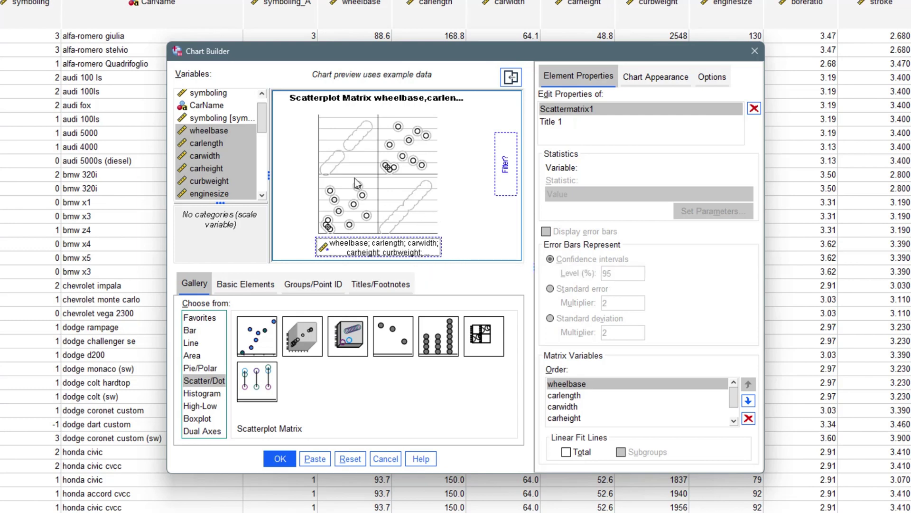
Step: Generate the six-variable scatterplot matrix and select it in the Viewer
{"action": "left_click", "coordinate": [281, 460]}
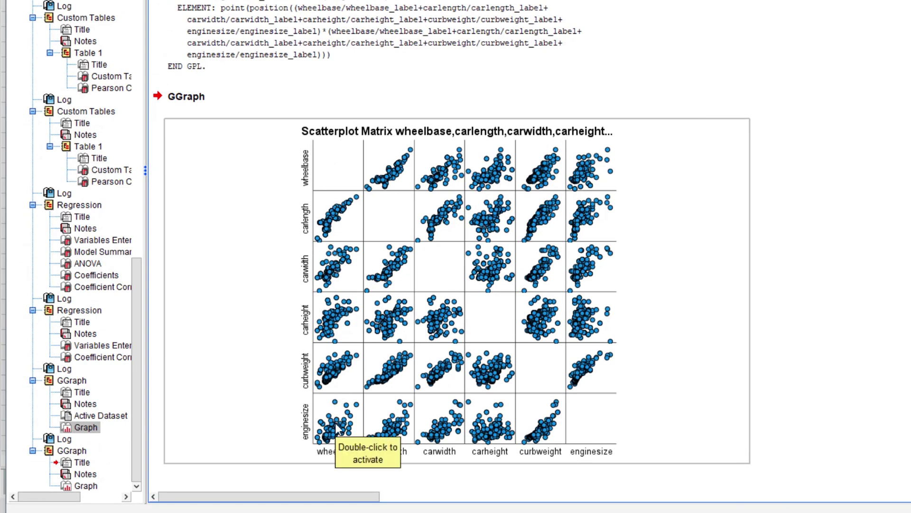
{"action": "left_click", "coordinate": [802, 228]}
{"action": "left_click", "coordinate": [639, 233]}
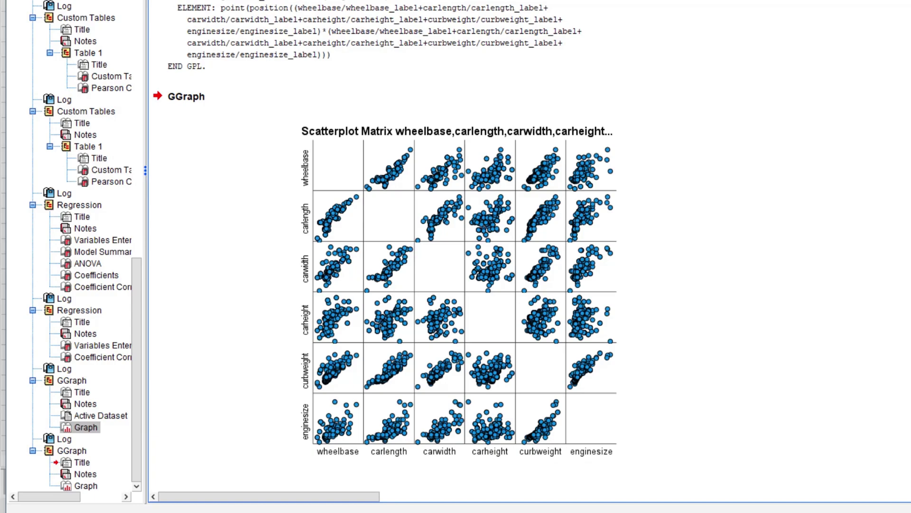
Step: Add a total fit line to every matrix cell in the Chart Editor, then maximize it
{"action": "double_click", "coordinate": [469, 321]}
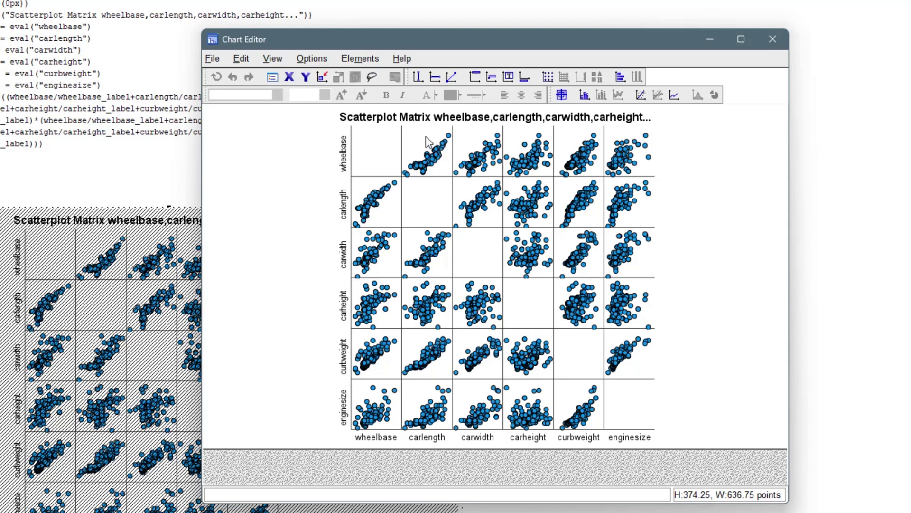
{"action": "left_click", "coordinate": [644, 100]}
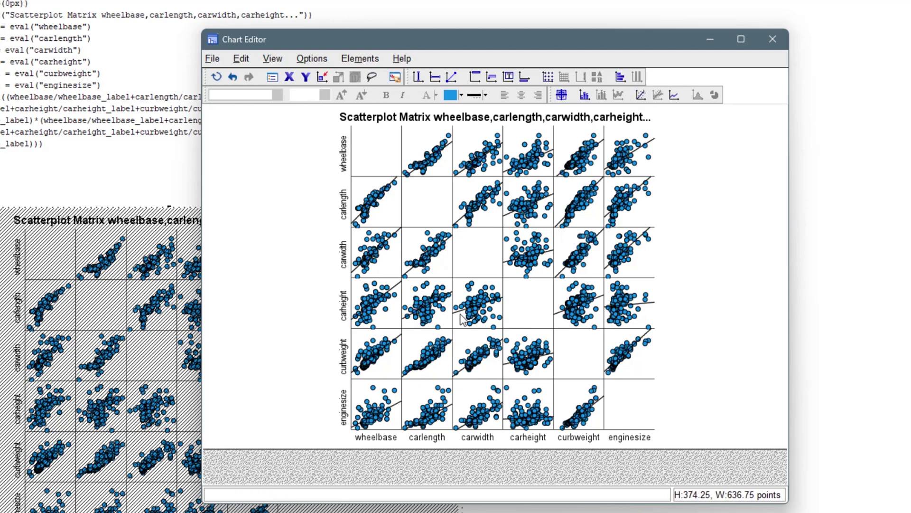
{"action": "left_click", "coordinate": [748, 34]}
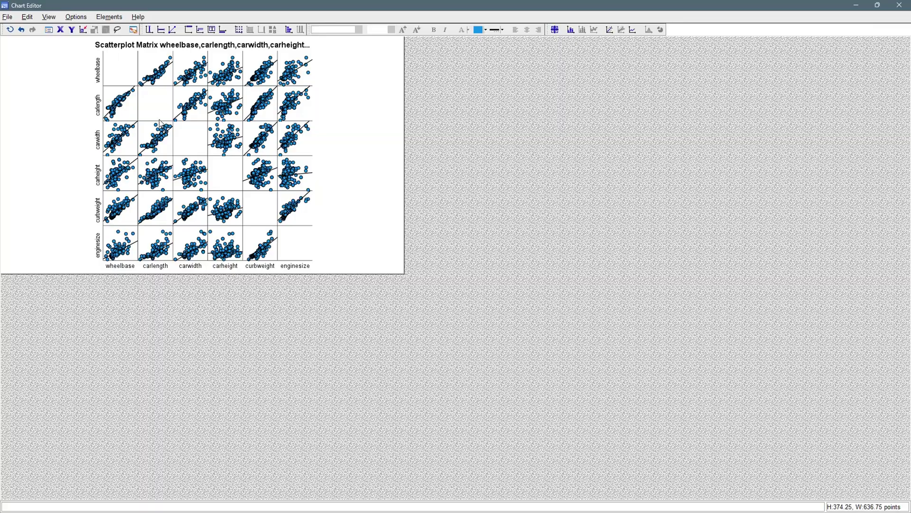
Step: Restore and close the Chart Editor to show the fitted matrix in the Viewer
{"action": "left_click", "coordinate": [877, 5]}
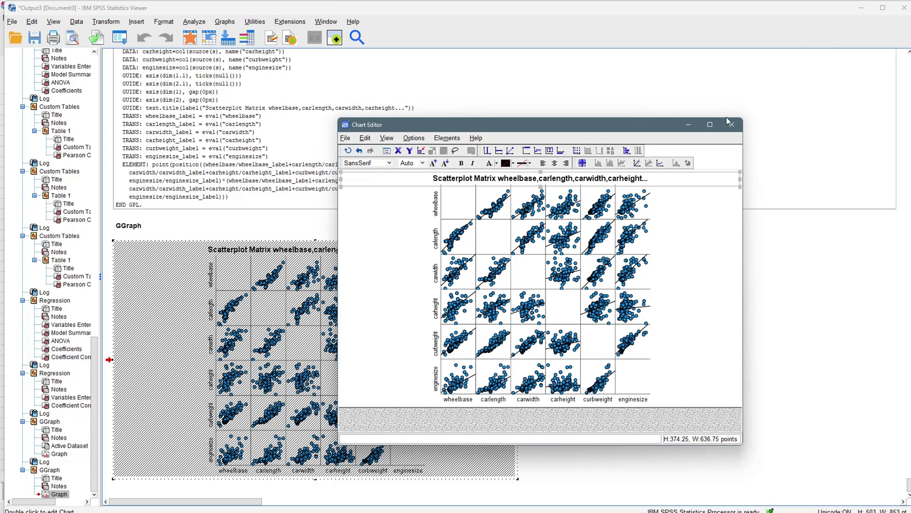
{"action": "key", "text": "alt+F4"}
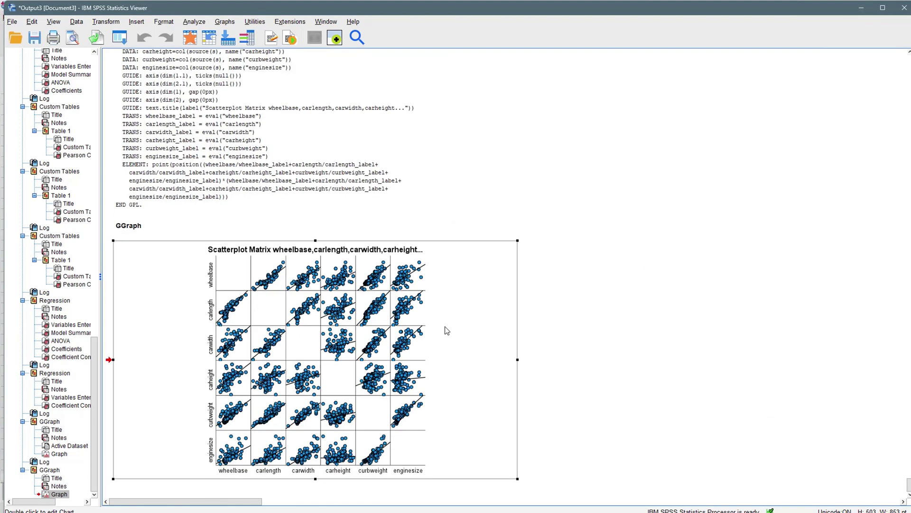